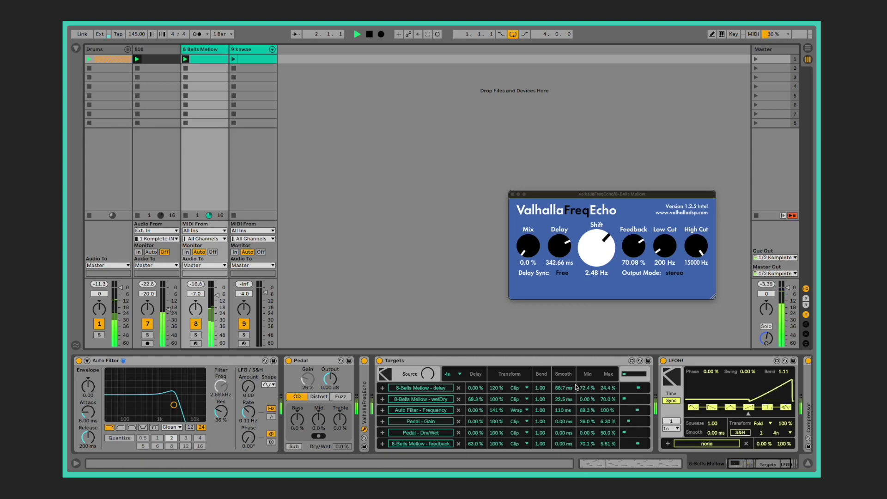
- Map the LFO to the Targets Source knob, then lower Auto Filter Frequency's minimum, raise its transform and reduce its smoothing
click(667, 444)
click(428, 373)
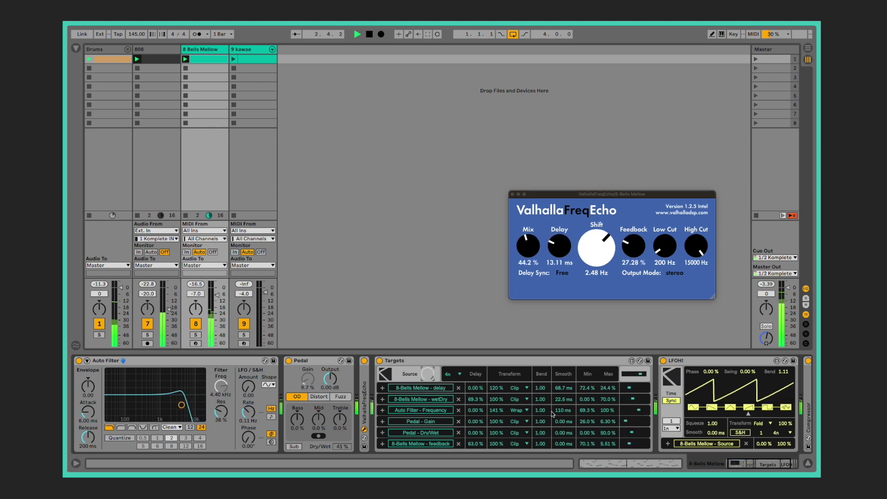
drag(581, 414, 581, 434)
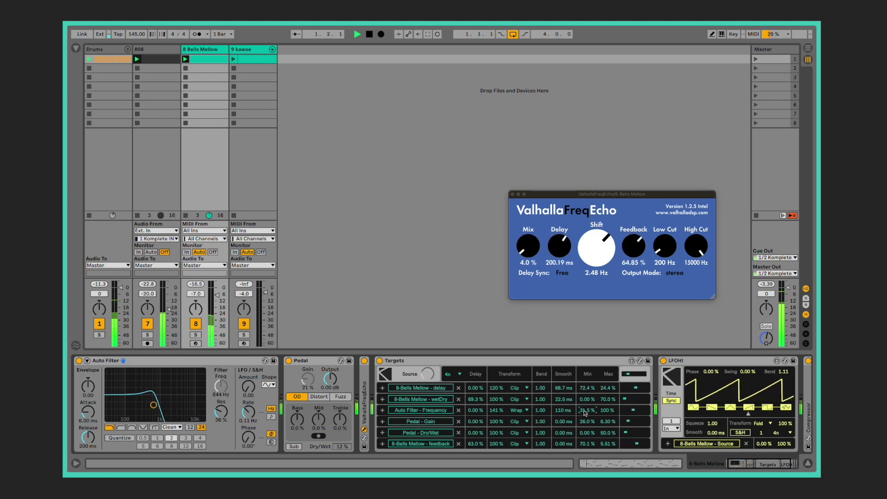
drag(494, 415, 493, 402)
click(563, 411)
drag(562, 410, 563, 415)
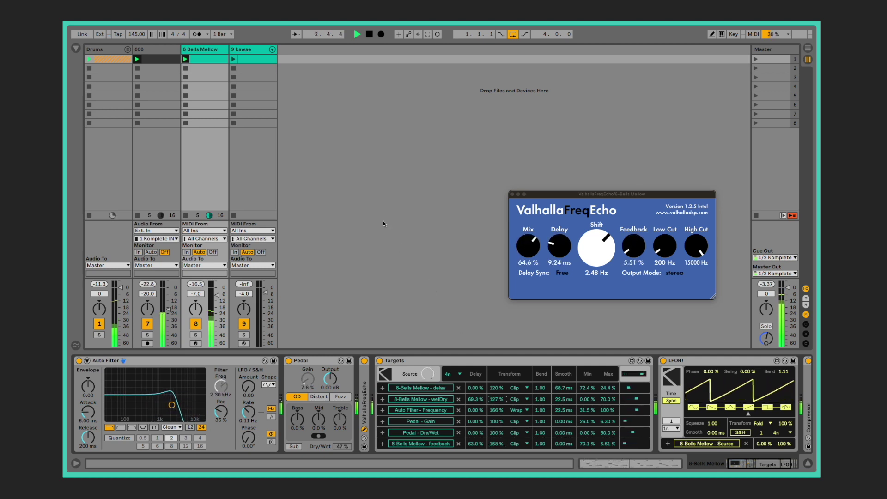
- On 9 kawae, set both Sources operators to +, then change one to ×
click(240, 53)
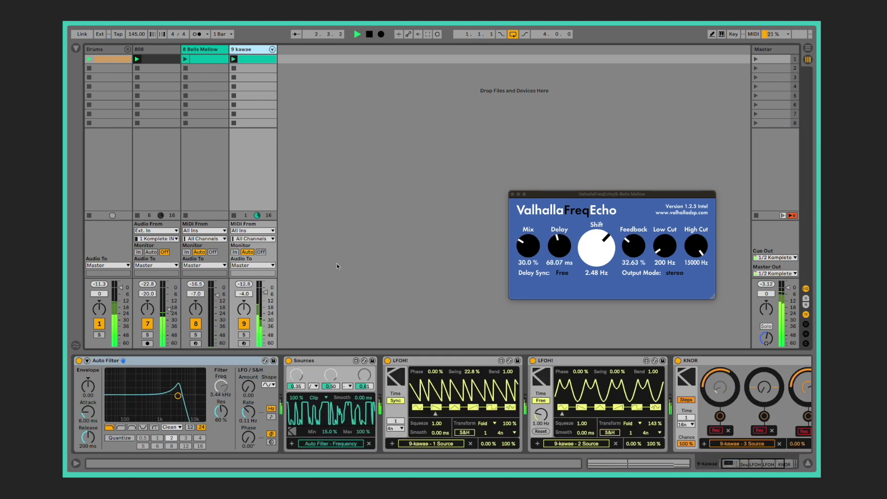
click(315, 386)
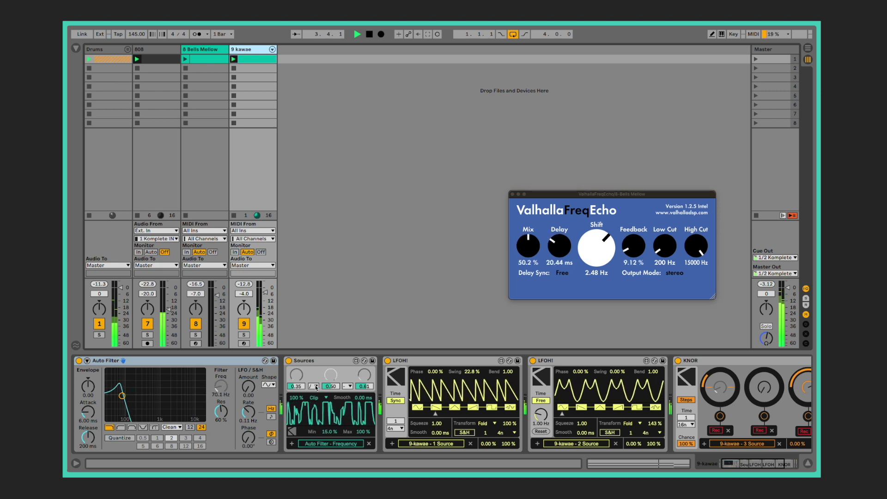
click(311, 394)
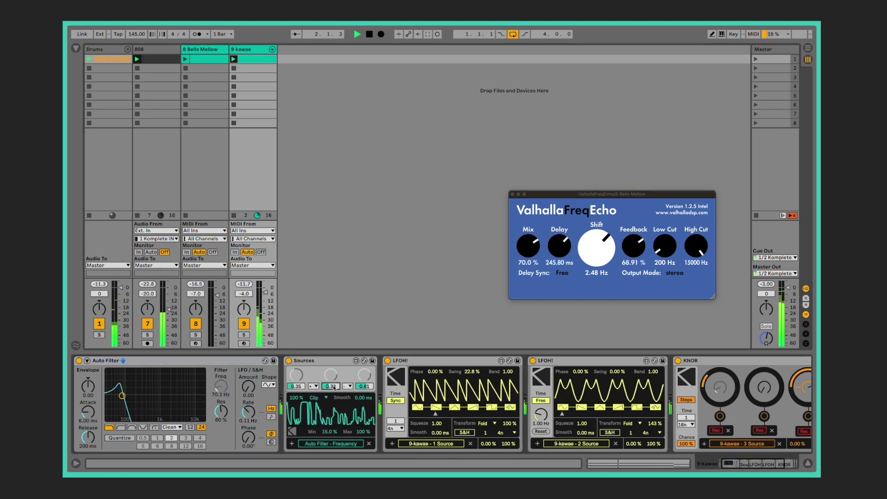
click(349, 387)
click(349, 396)
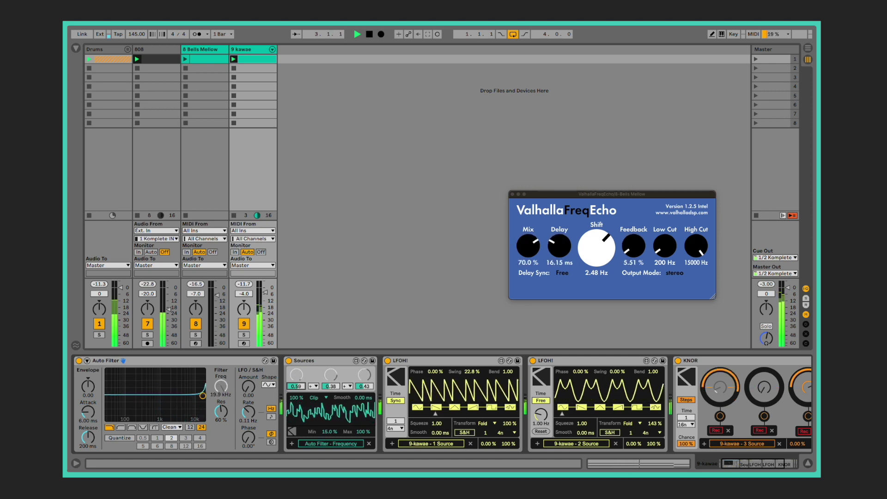
click(314, 386)
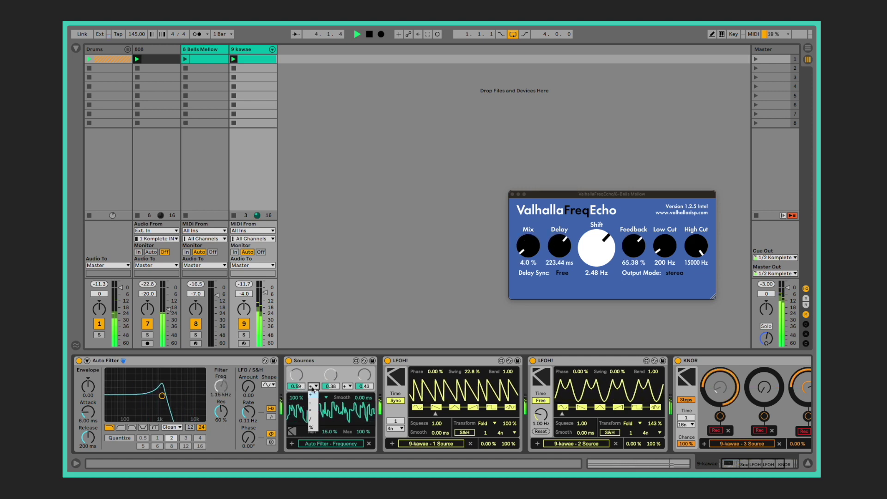
click(315, 408)
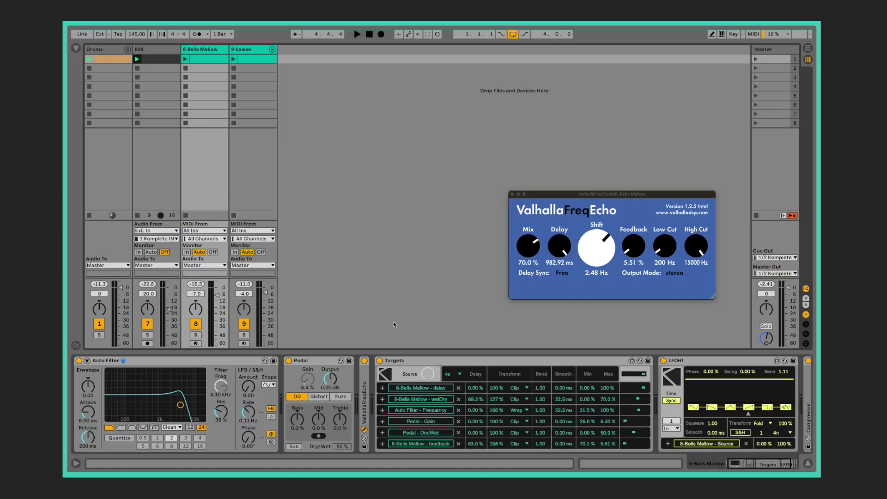
- Launch the 8 Bells Mellow clip to start playback
click(186, 59)
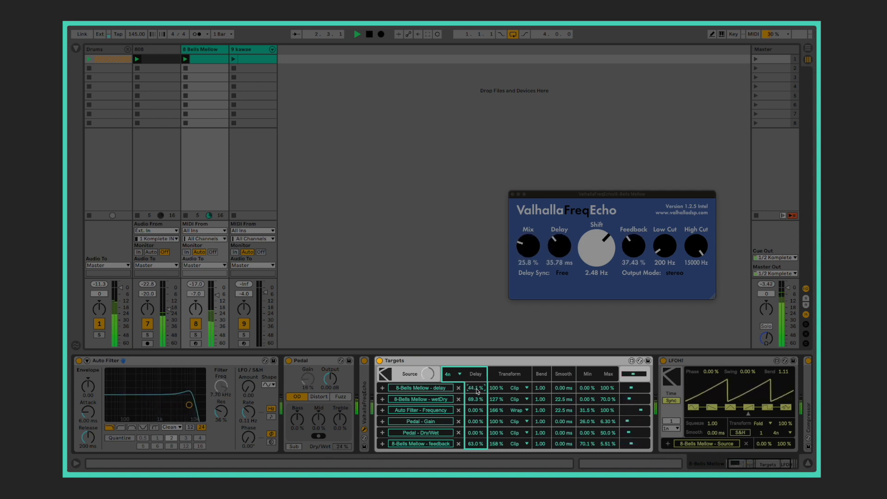
- Change the Targets rate from 4n to 8nt and set the delay target's Delay to 63 %
click(460, 374)
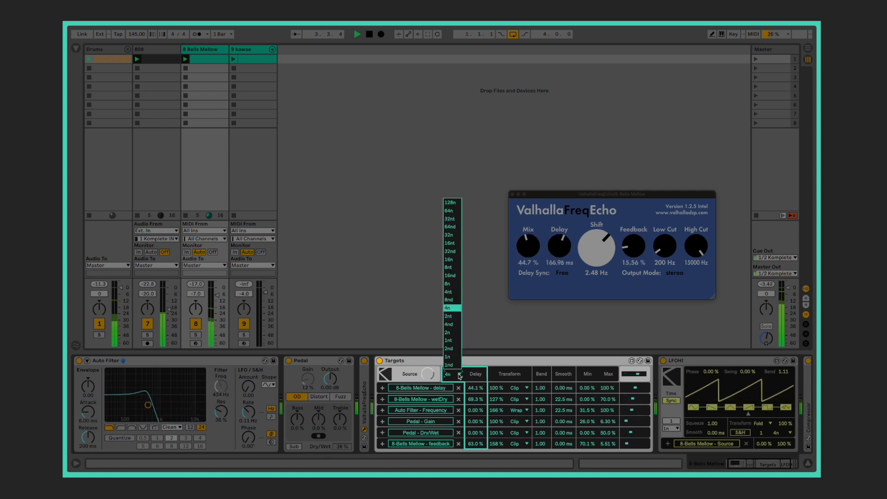
click(454, 267)
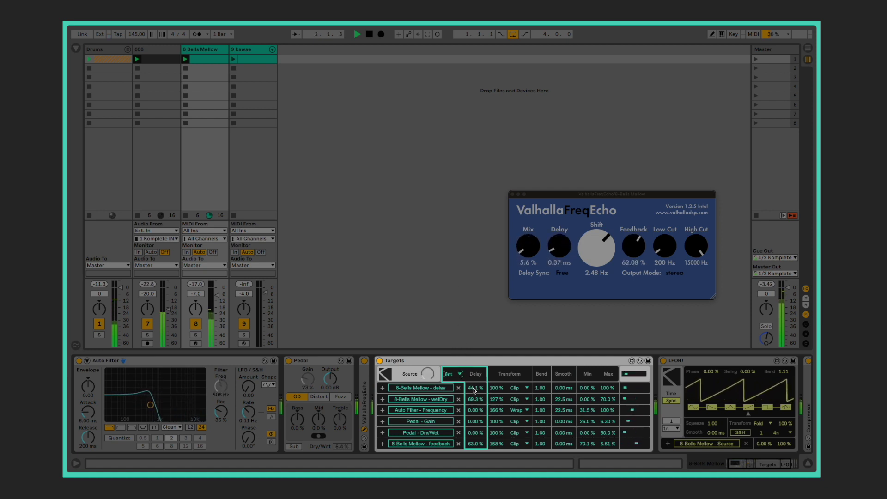
drag(474, 389, 474, 390)
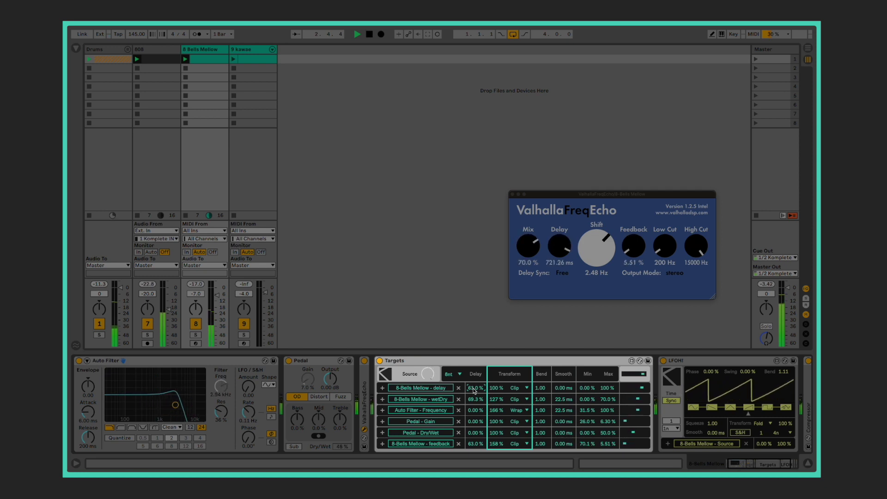
- Raise the delay target's transform to 122 %, keeping the Clip mode
drag(497, 388, 497, 378)
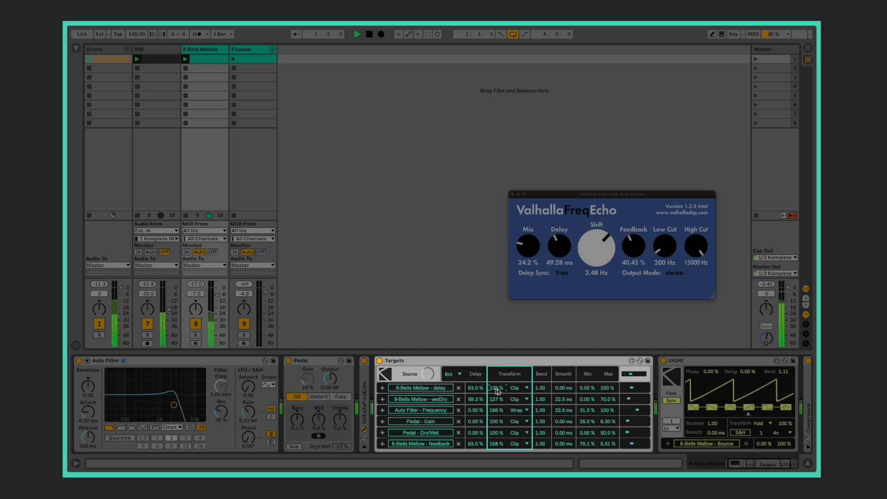
click(516, 389)
click(515, 412)
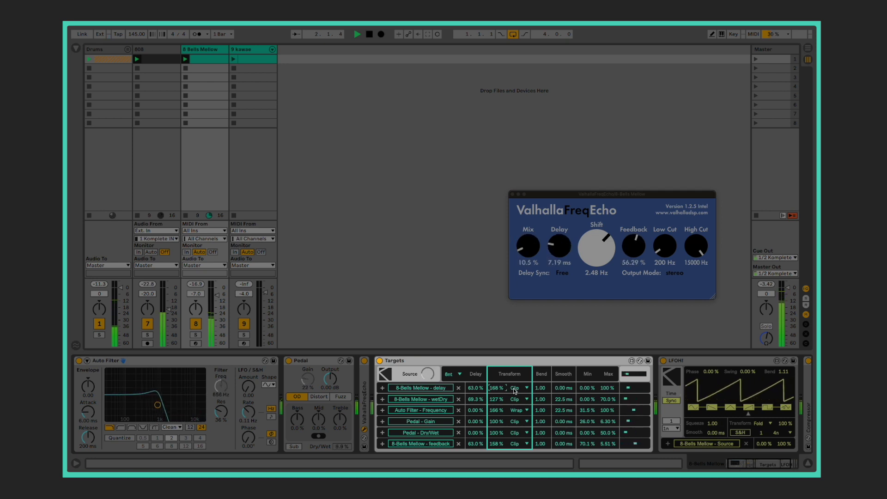
- Try the Fold then Wrap transform modes and raise the transform to about 135 %
click(514, 390)
click(516, 395)
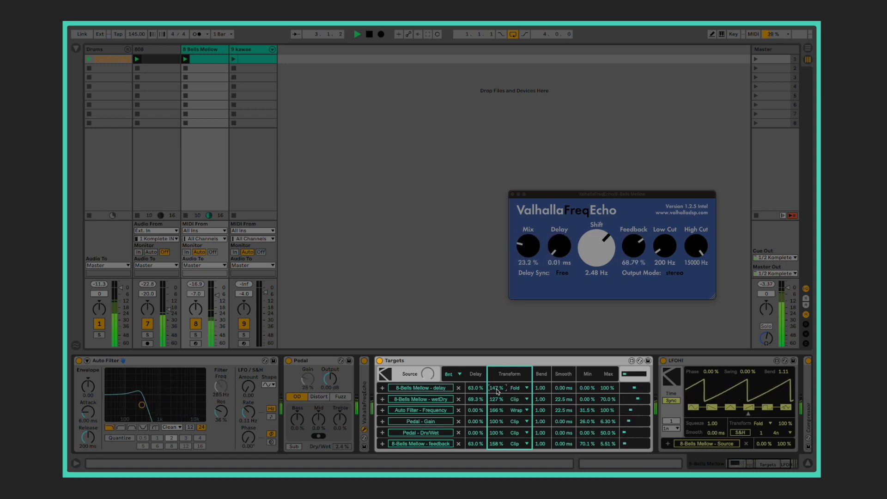
click(515, 388)
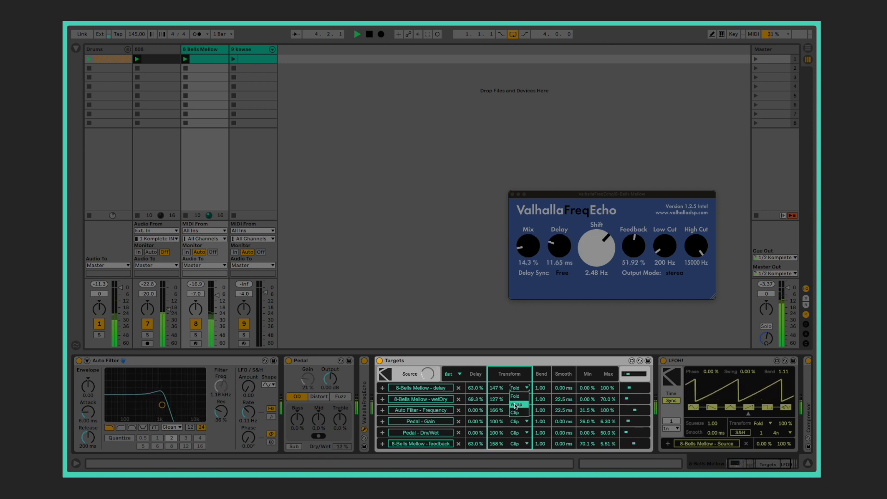
click(516, 405)
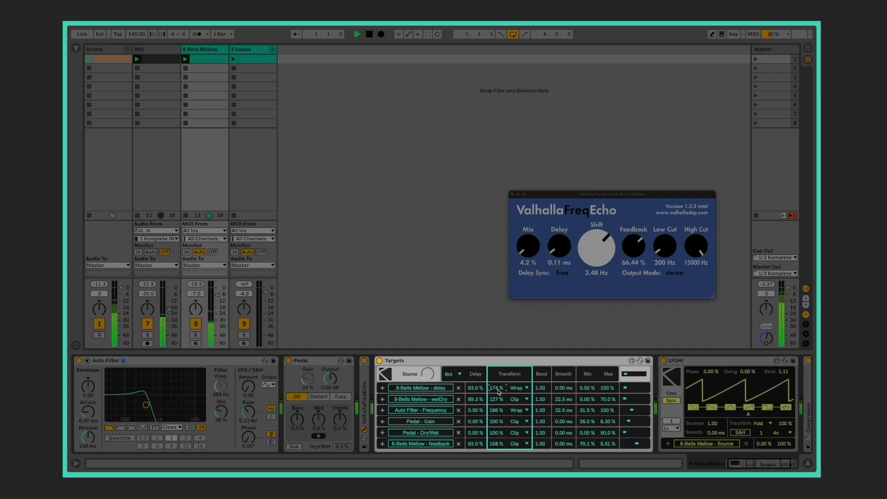
drag(498, 391, 498, 383)
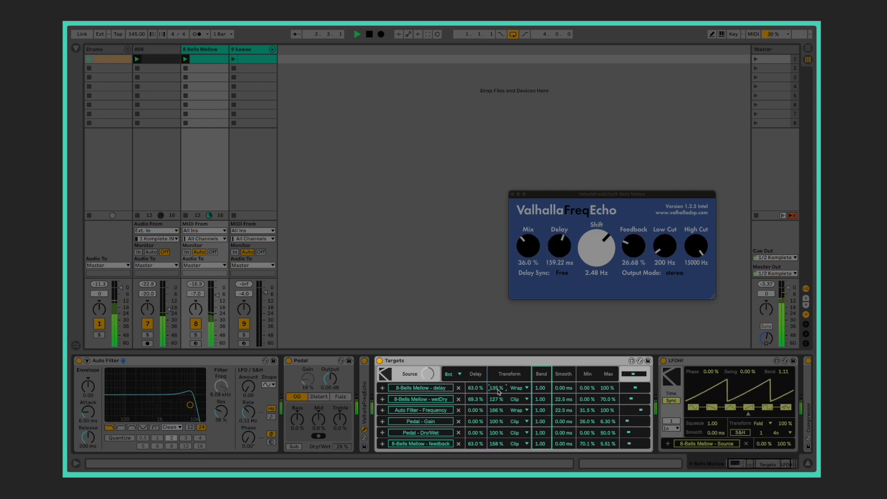
- Set the delay target's transform mode to Clip and reset its amount to 100 %
click(514, 388)
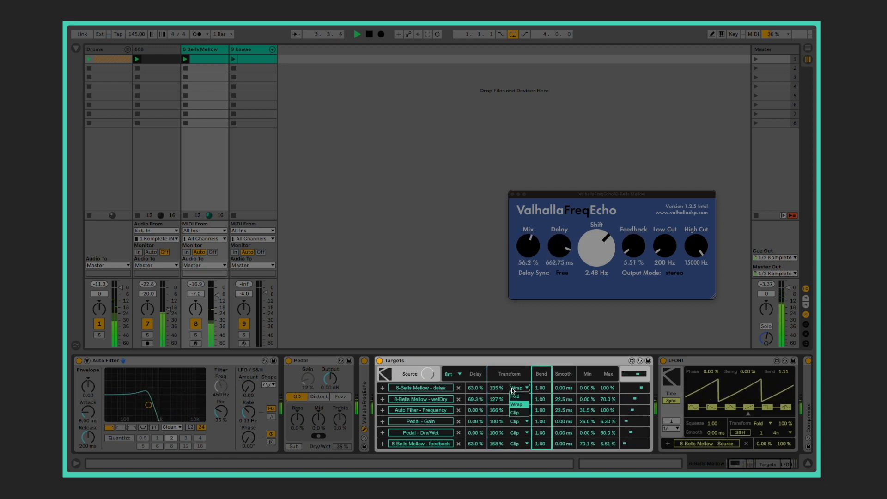
click(514, 412)
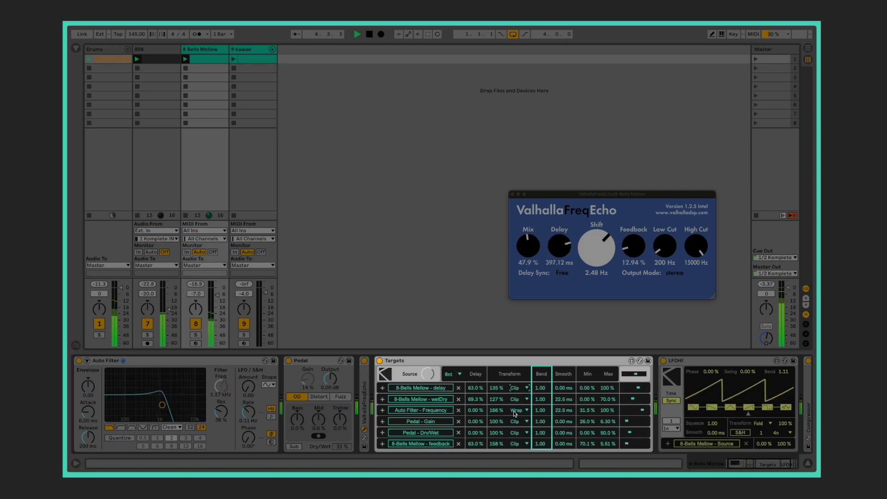
click(501, 390)
key(Delete)
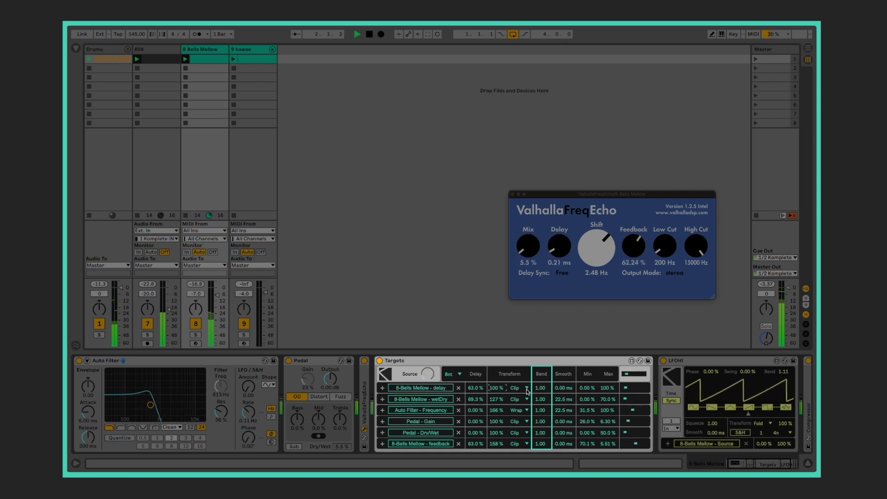
- Try bend values 0.2, 0.89 and 1.25 on the delay target, ending at 1.00
click(541, 388)
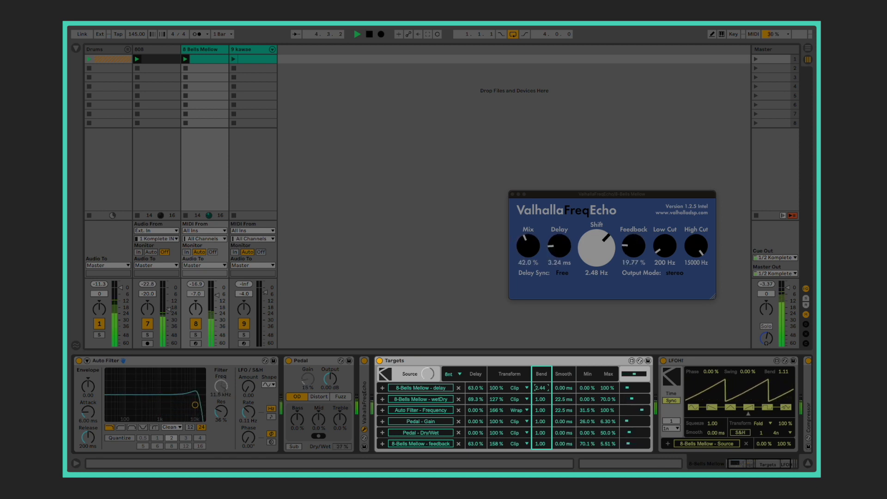
text(0.2)
key(Return)
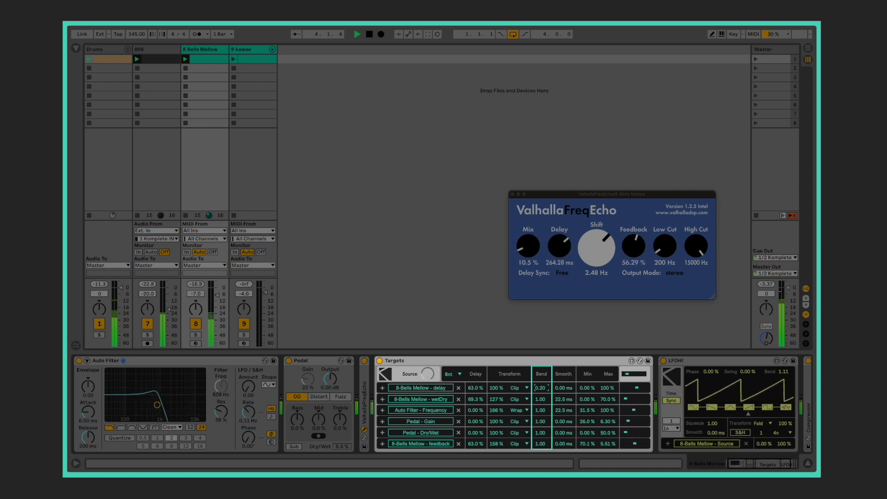
text(0.89)
key(Return)
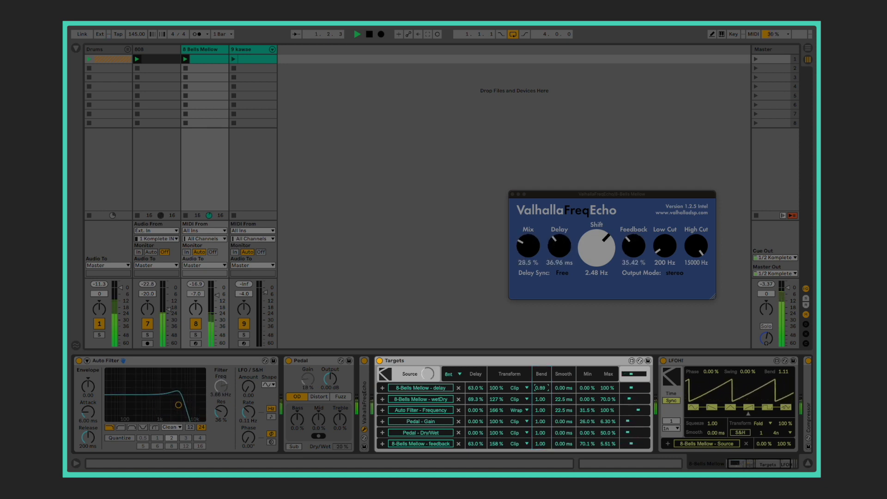
text(1.25)
key(Return)
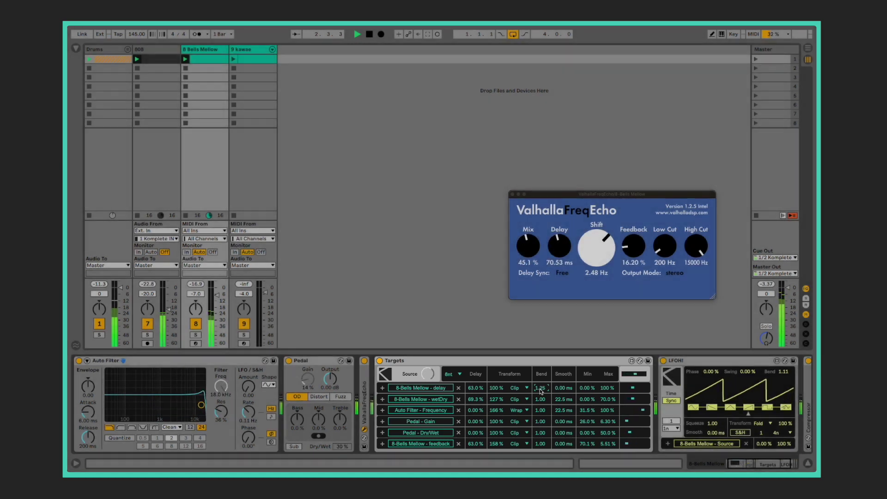
text(1)
key(Return)
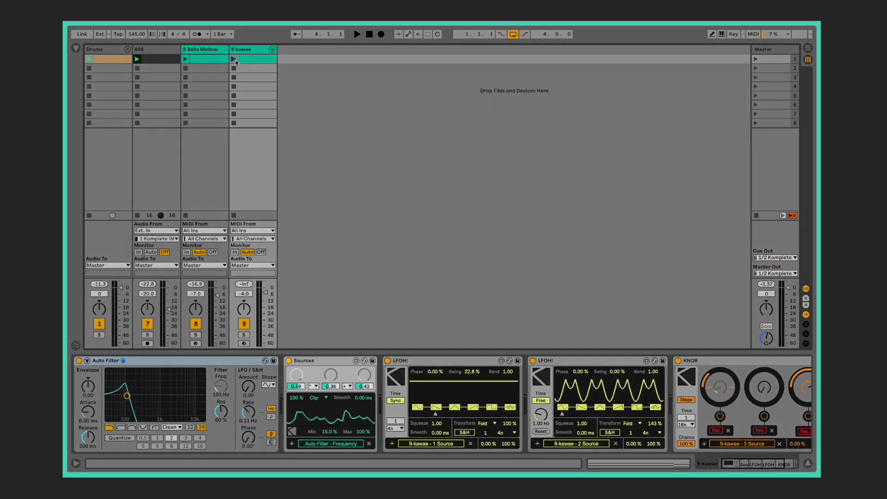
- Launch the 9 kawae clip in slot 1 to start playback
click(235, 59)
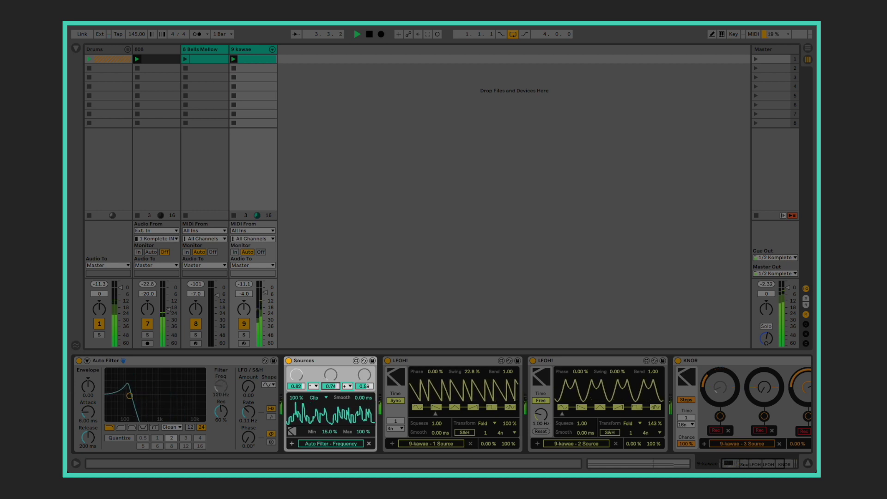
- Switch the Sources operator to divide, then modulo, setting inputs to 0.77 and about 0.65
click(316, 386)
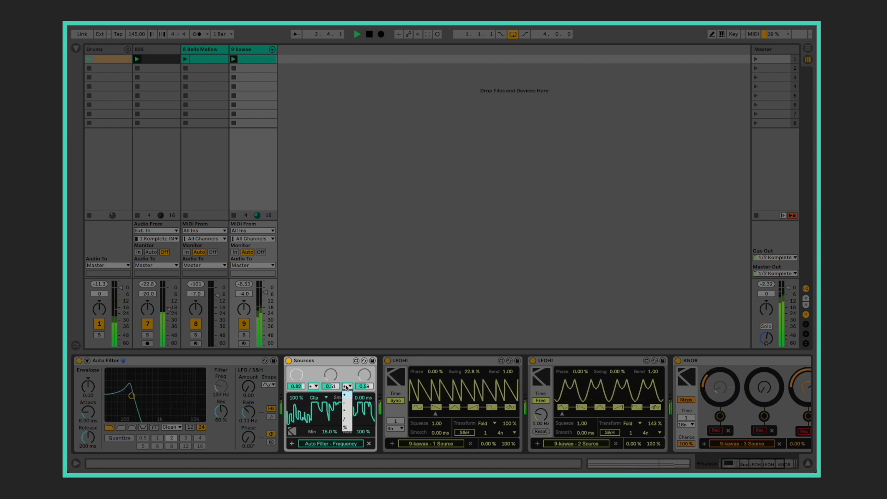
click(347, 419)
click(347, 386)
click(344, 427)
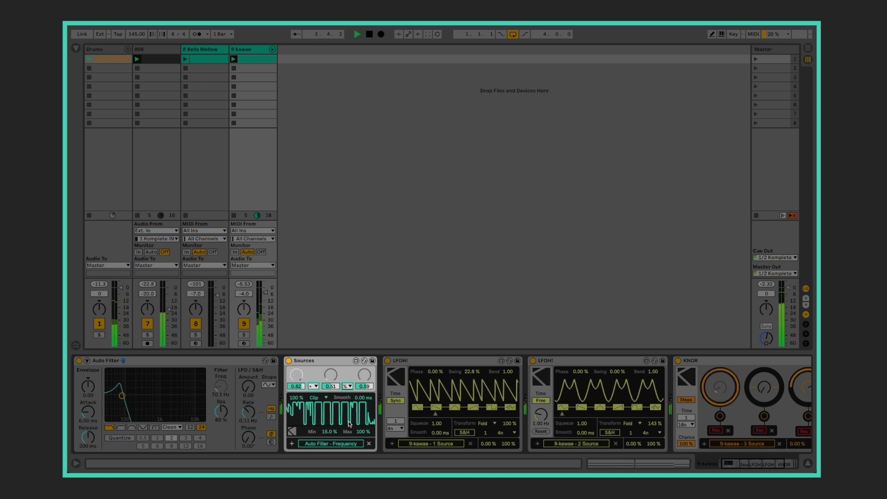
drag(331, 386, 330, 351)
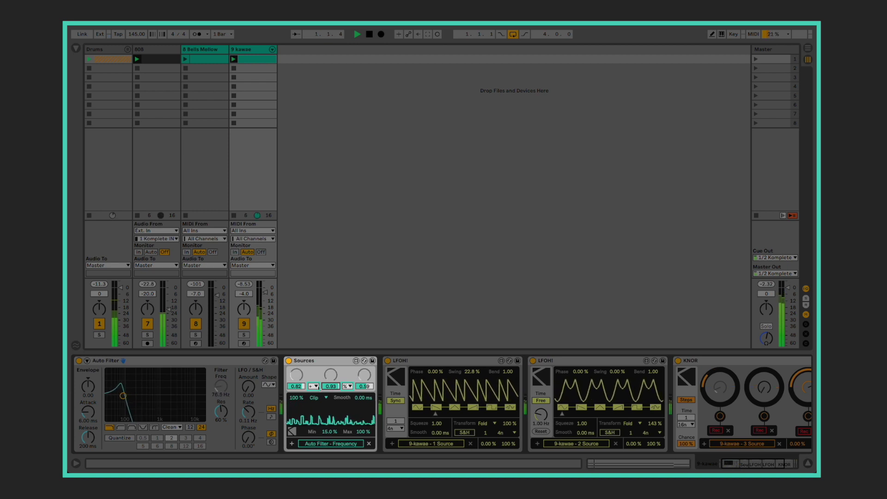
drag(301, 388, 300, 402)
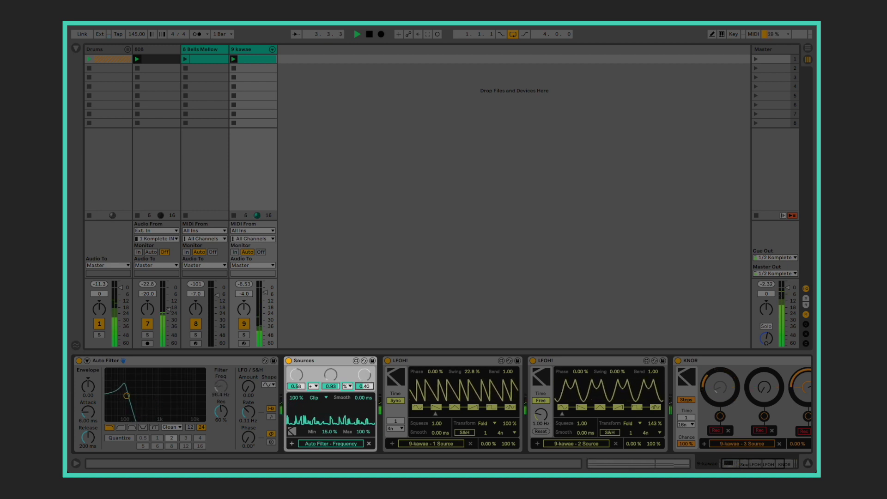
- Change the operator back to addition and lower the second source to about 0.61
click(350, 386)
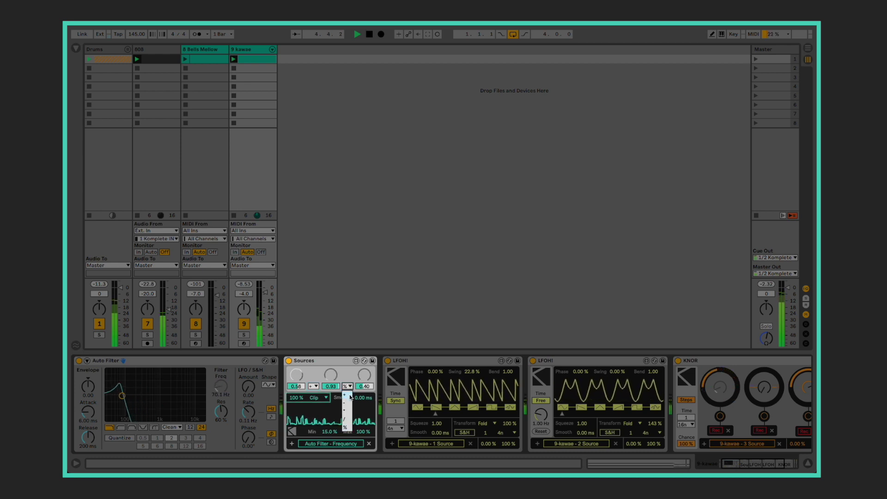
click(349, 395)
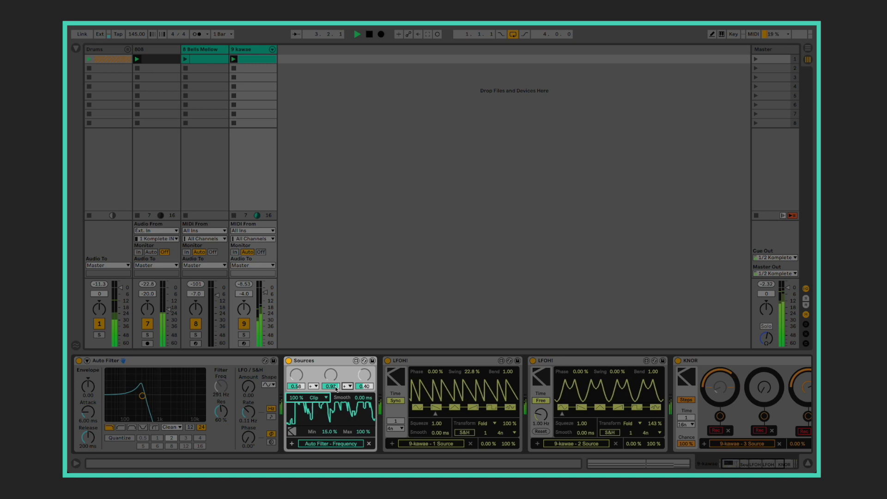
drag(336, 389, 336, 389)
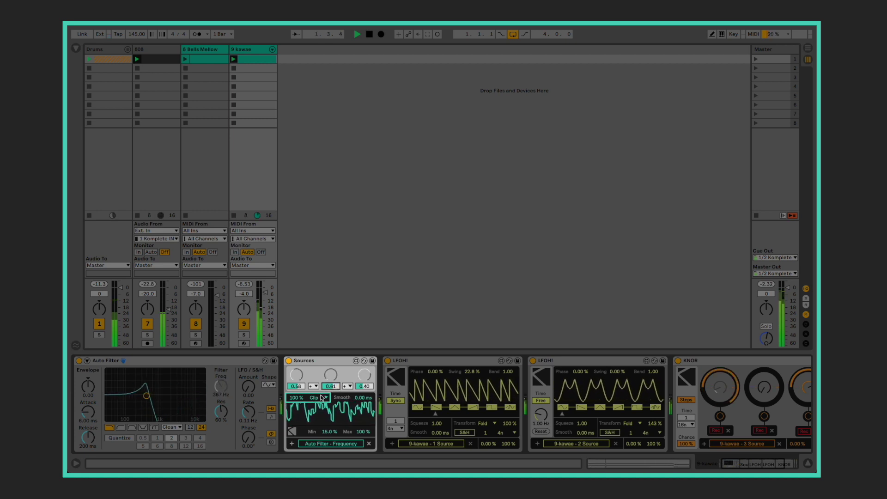